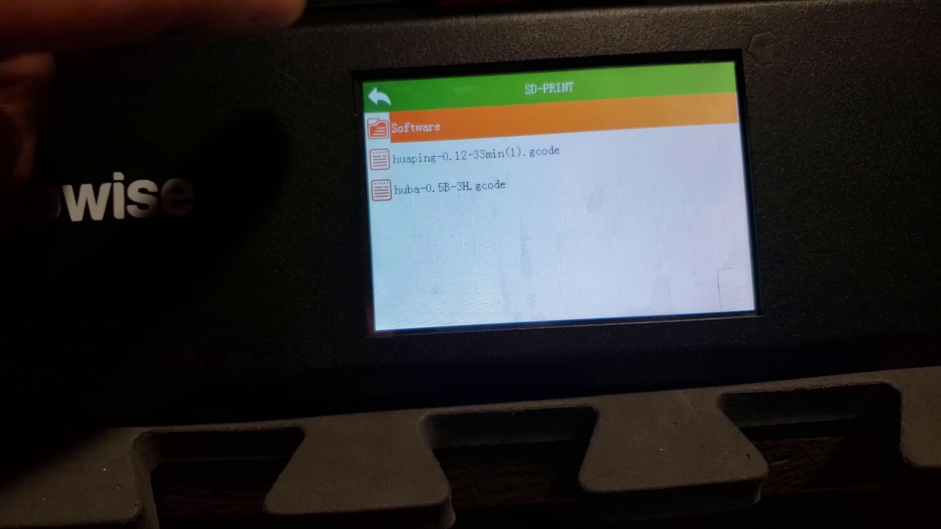
Leave the SD card file list on the Alfawise touchscreen
{"action": "left_click", "coordinate": [378, 98]}
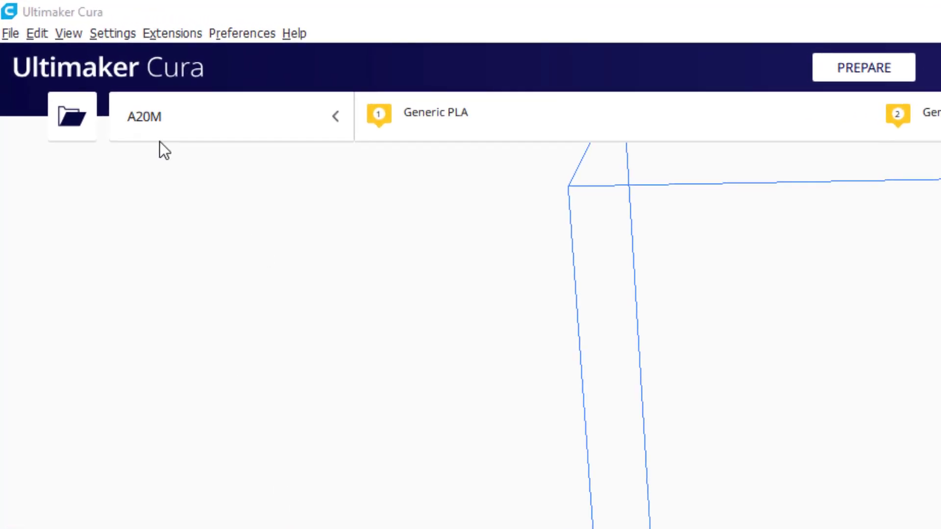
Choose the non-networked Alfawise U30 as the base for a new printer
{"action": "left_click", "coordinate": [112, 33]}
{"action": "mouse_move", "coordinate": [227, 61]}
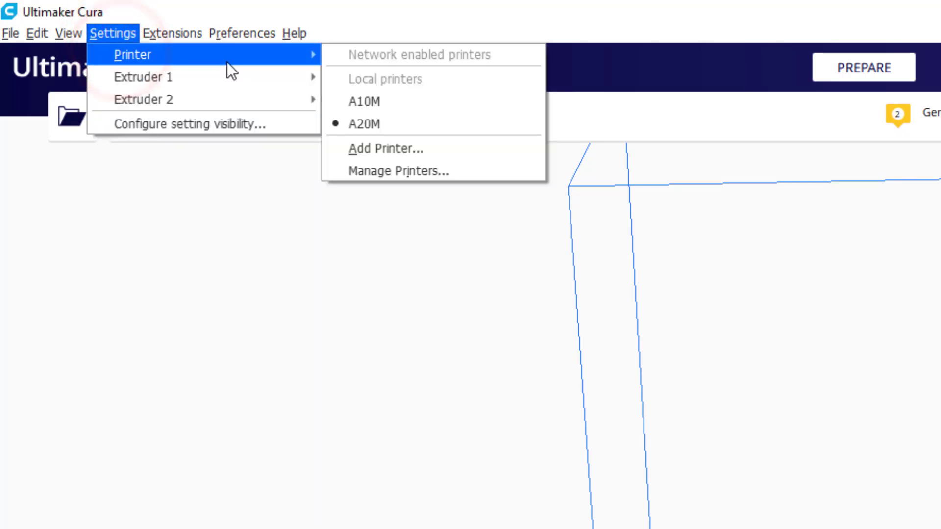
{"action": "left_click", "coordinate": [392, 149]}
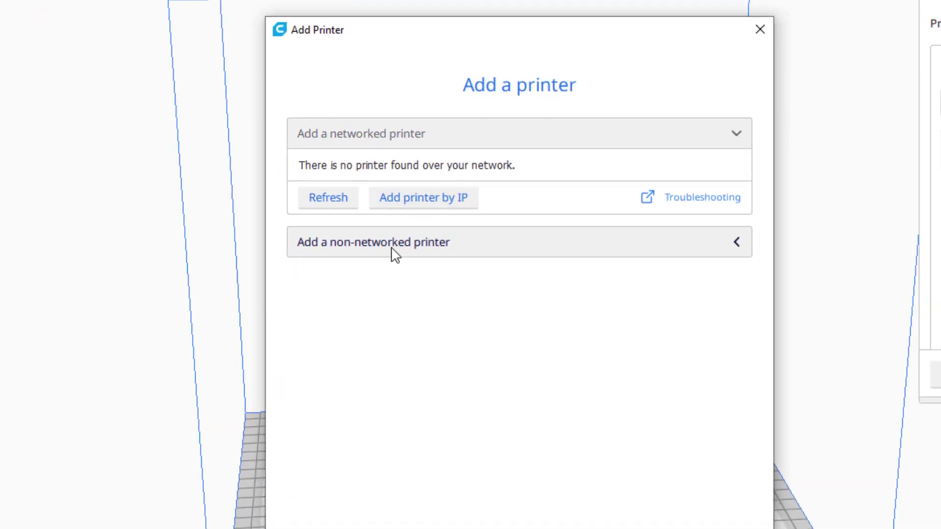
{"action": "left_click", "coordinate": [387, 250]}
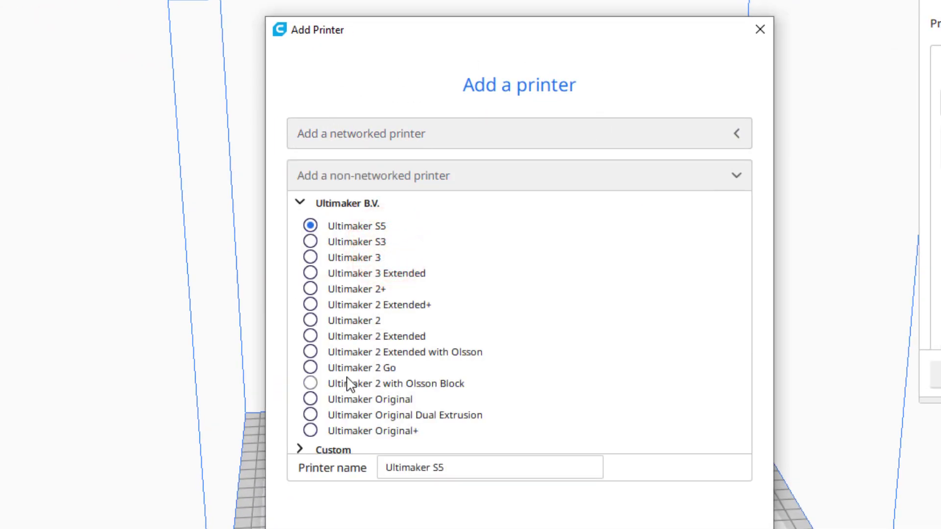
{"action": "scroll", "coordinate": [354, 380], "scroll_direction": "down", "scroll_amount": 3}
{"action": "scroll", "coordinate": [354, 379], "scroll_direction": "down", "scroll_amount": 1}
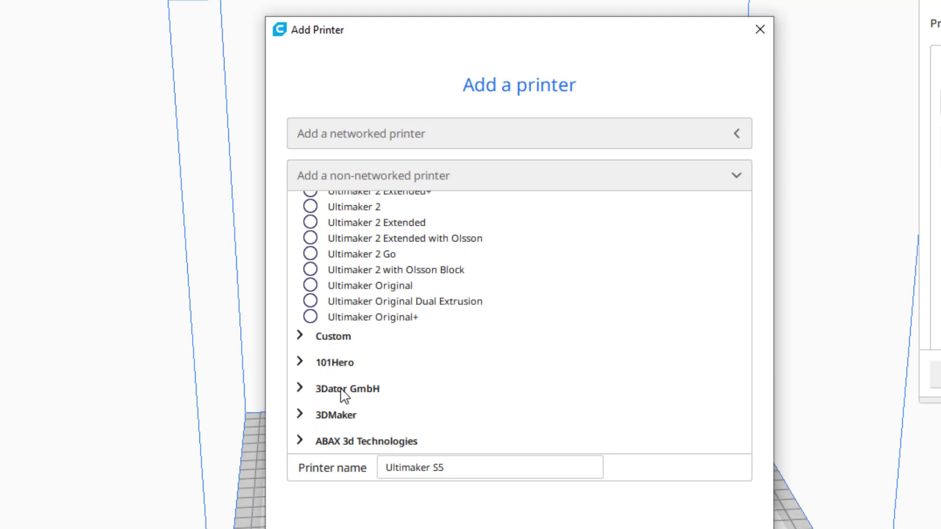
{"action": "scroll", "coordinate": [344, 395], "scroll_direction": "down", "scroll_amount": 7}
{"action": "left_click", "coordinate": [327, 269]}
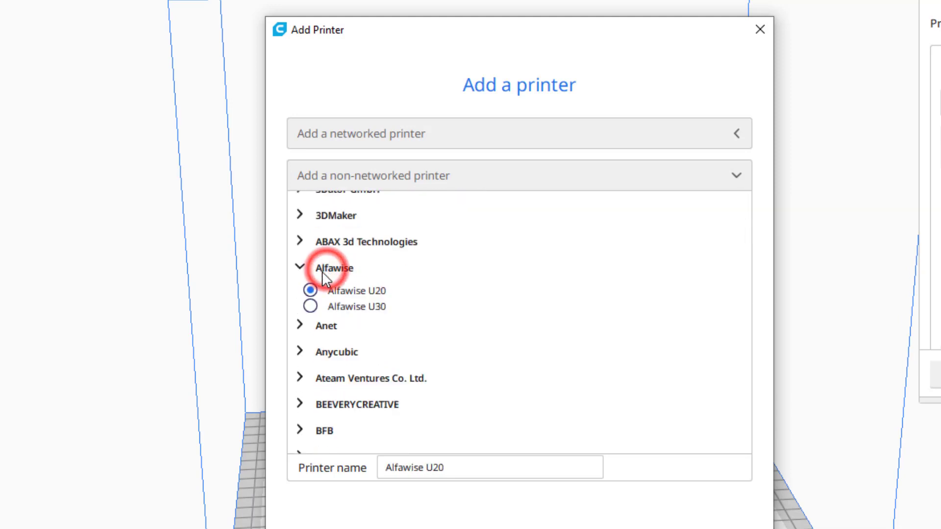
{"action": "left_click", "coordinate": [341, 307]}
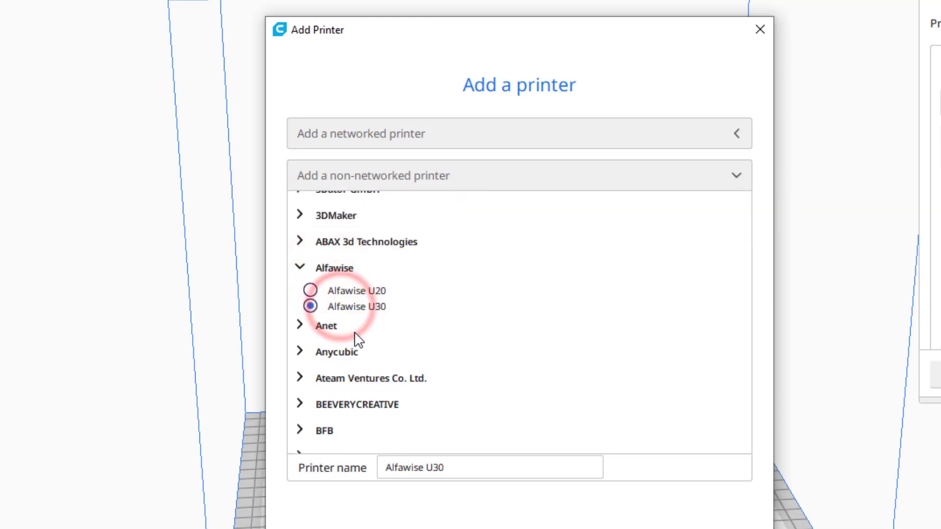
Rename the new printer to Alfawise U50 and add it
{"action": "left_click", "coordinate": [448, 464]}
{"action": "key", "text": "BackSpace"}
{"action": "key", "text": "BackSpace"}
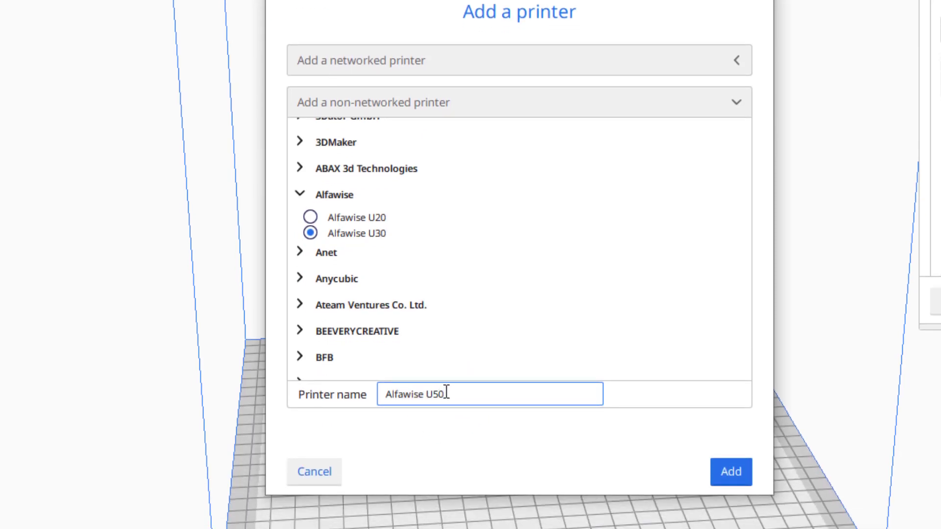
{"action": "left_click", "coordinate": [733, 472]}
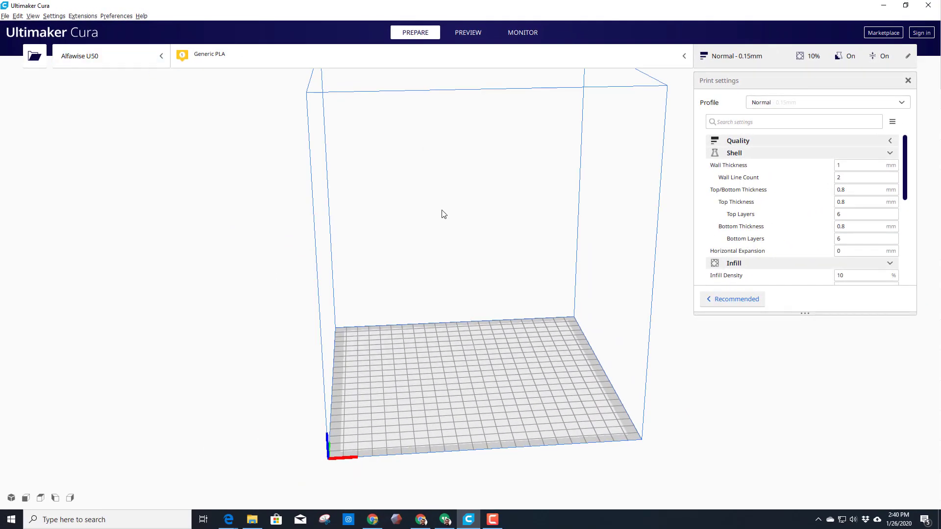
Open the Machine Settings for the Alfawise U50 printer
{"action": "left_click", "coordinate": [54, 15]}
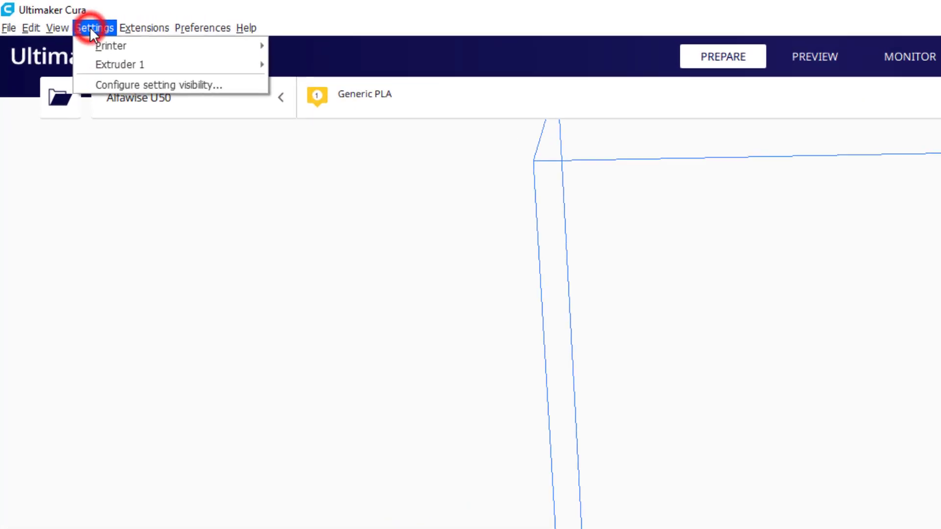
{"action": "mouse_move", "coordinate": [117, 49]}
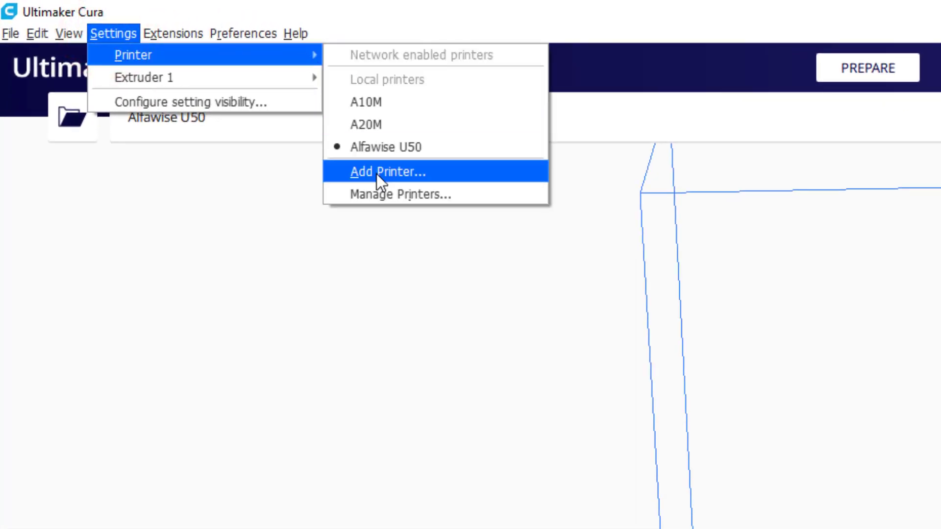
{"action": "left_click", "coordinate": [390, 193]}
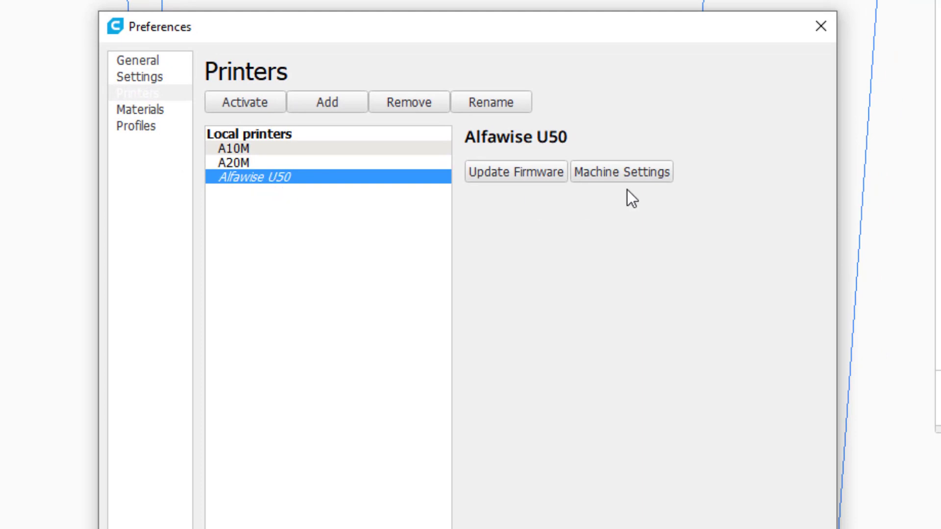
{"action": "left_click", "coordinate": [640, 172]}
Set the build size to X 260, Y 260 and Z 270 mm, then close
{"action": "left_click", "coordinate": [403, 165]}
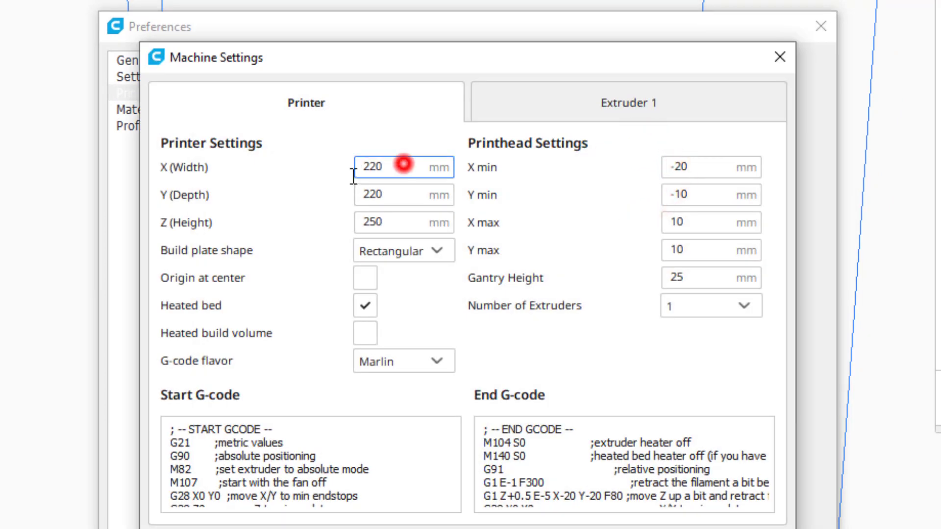
{"action": "key", "text": "ctrl+a"}
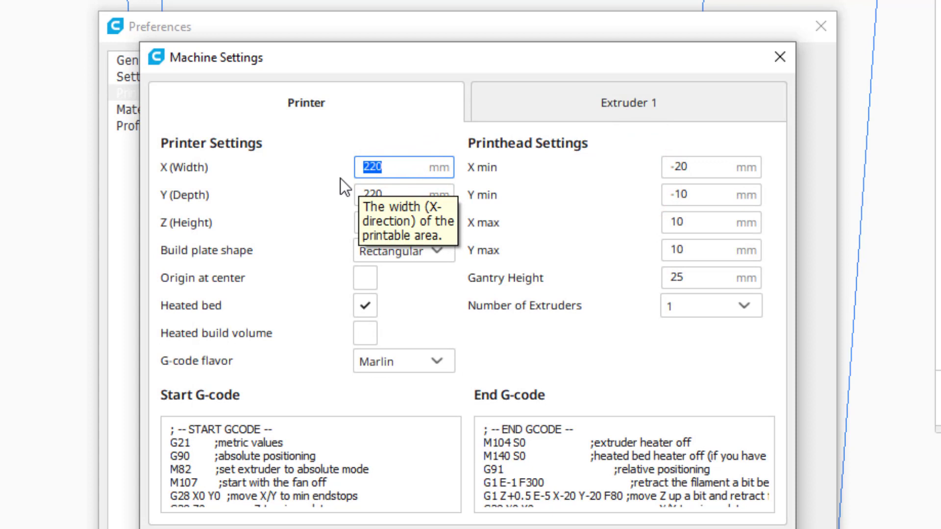
{"action": "type", "text": "260"}
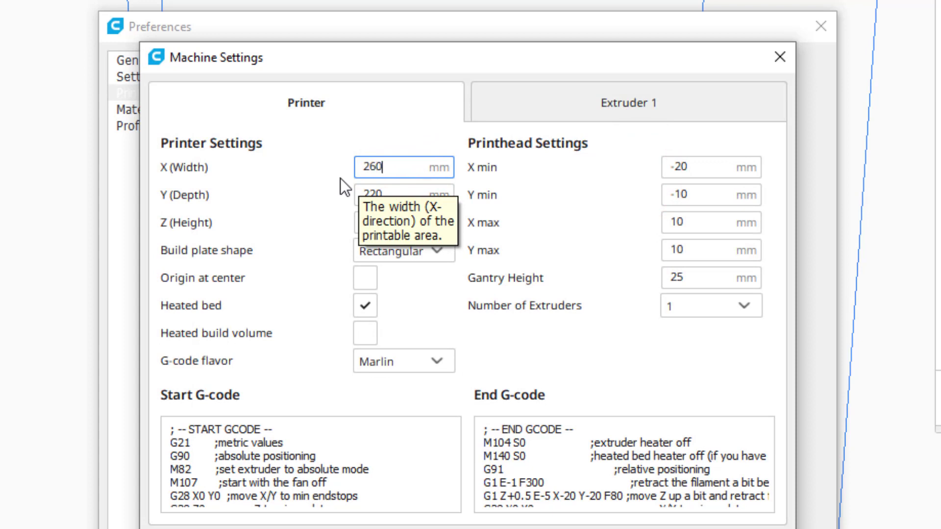
{"action": "left_click", "coordinate": [382, 196]}
{"action": "key", "text": "ctrl+a"}
{"action": "type", "text": "260"}
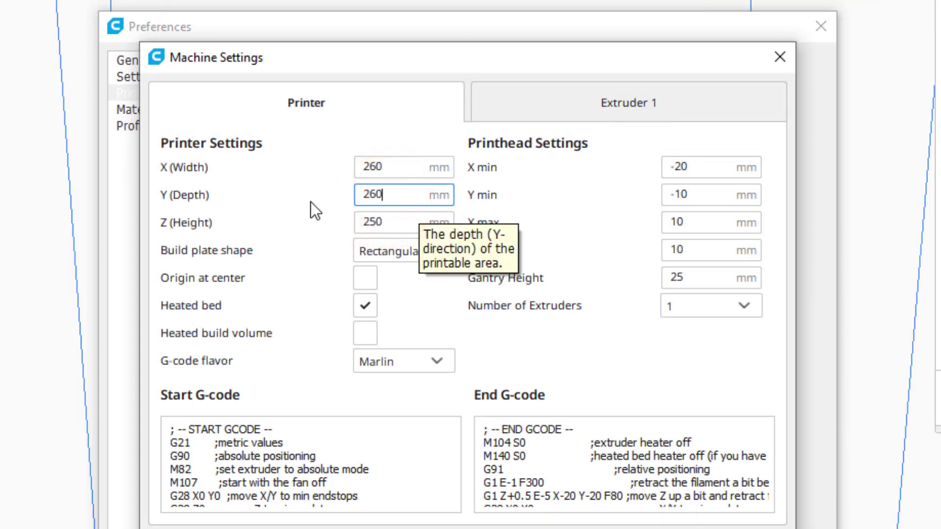
{"action": "left_click", "coordinate": [390, 222]}
{"action": "key", "text": "ctrl+a"}
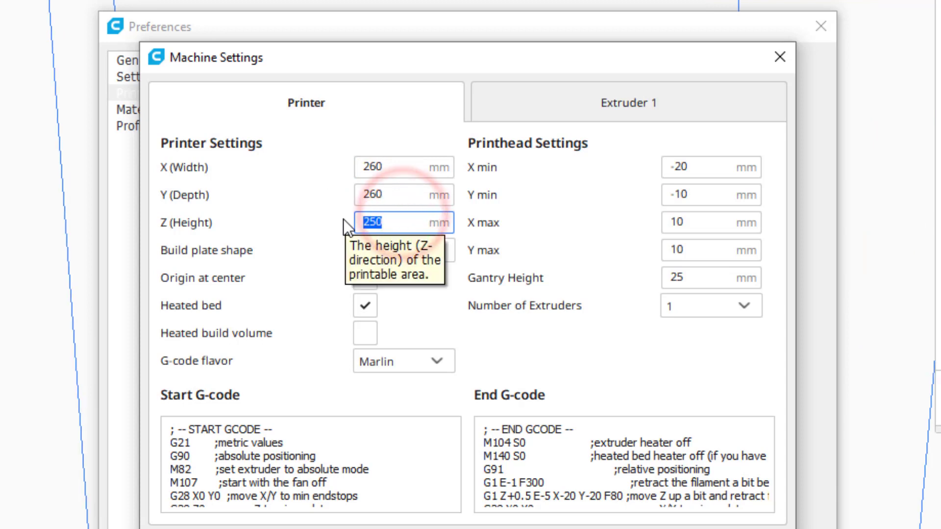
{"action": "type", "text": "270"}
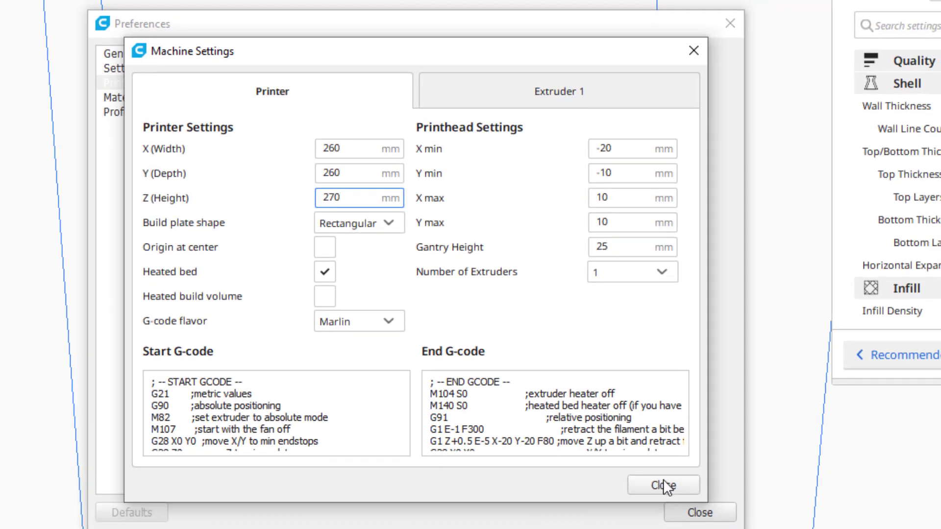
{"action": "left_click", "coordinate": [657, 480]}
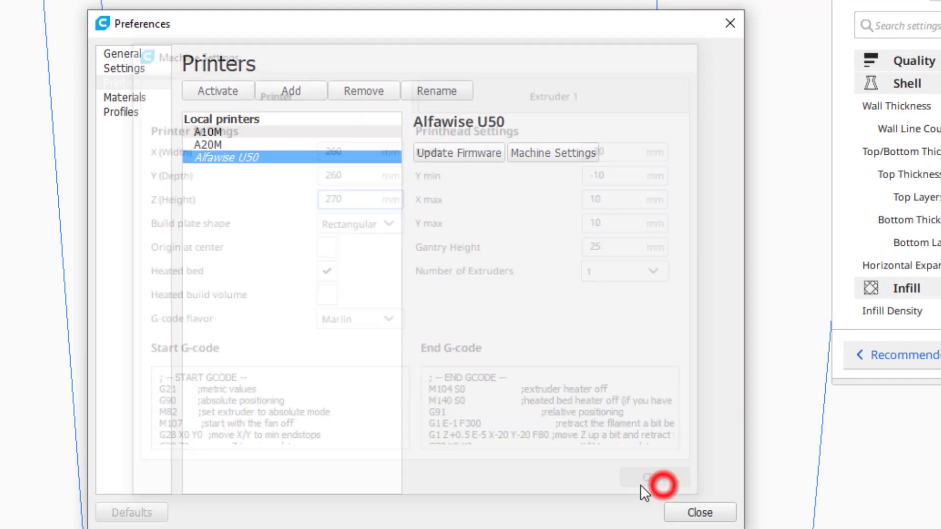
Switch to the Extra Fast 0.3 mm profile and set Wall Thickness to .8 mm
{"action": "left_click", "coordinate": [696, 512]}
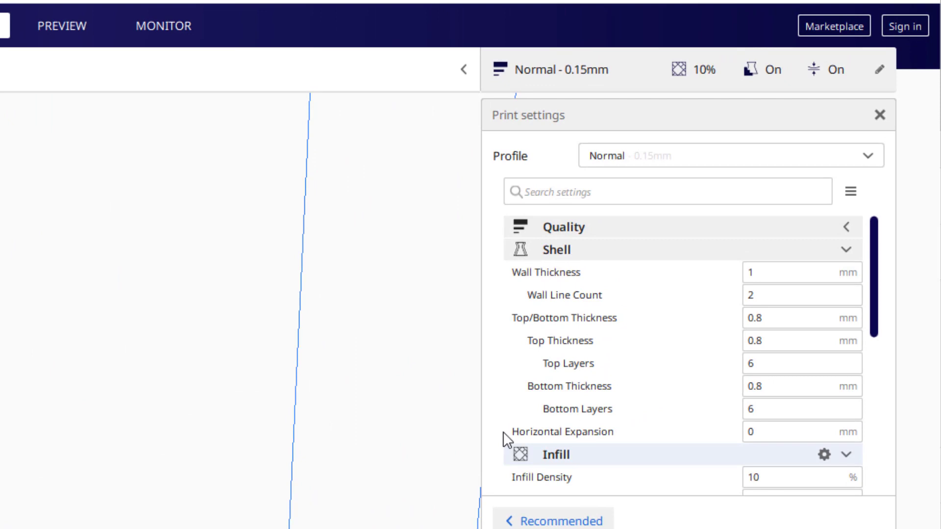
{"action": "left_click", "coordinate": [558, 69]}
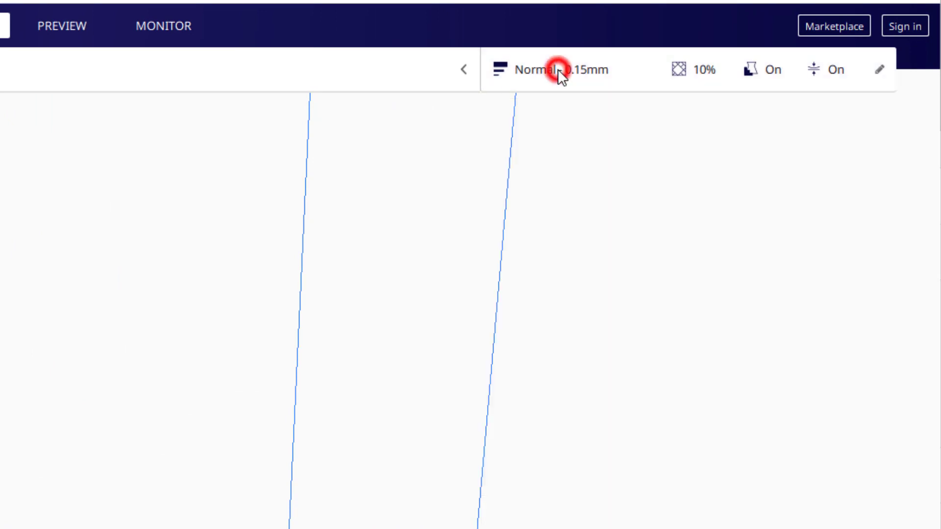
{"action": "left_click", "coordinate": [541, 73]}
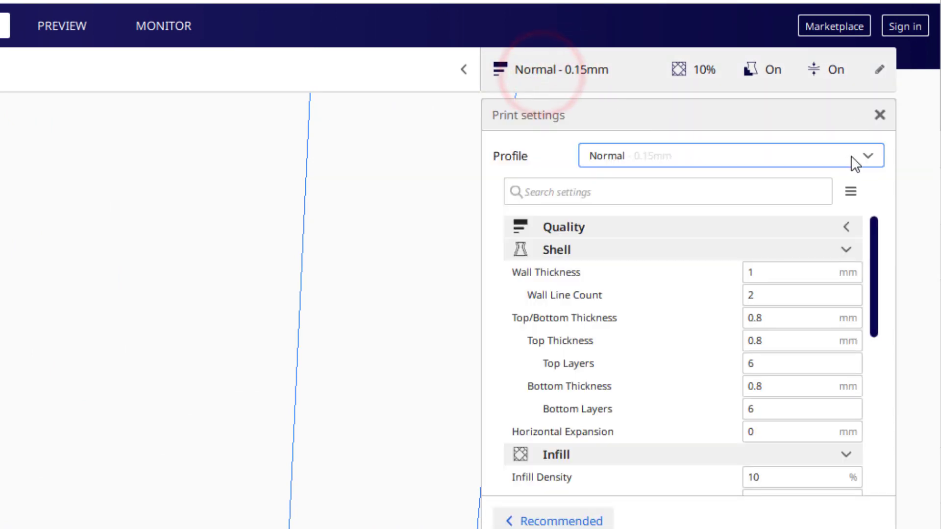
{"action": "left_click", "coordinate": [875, 157]}
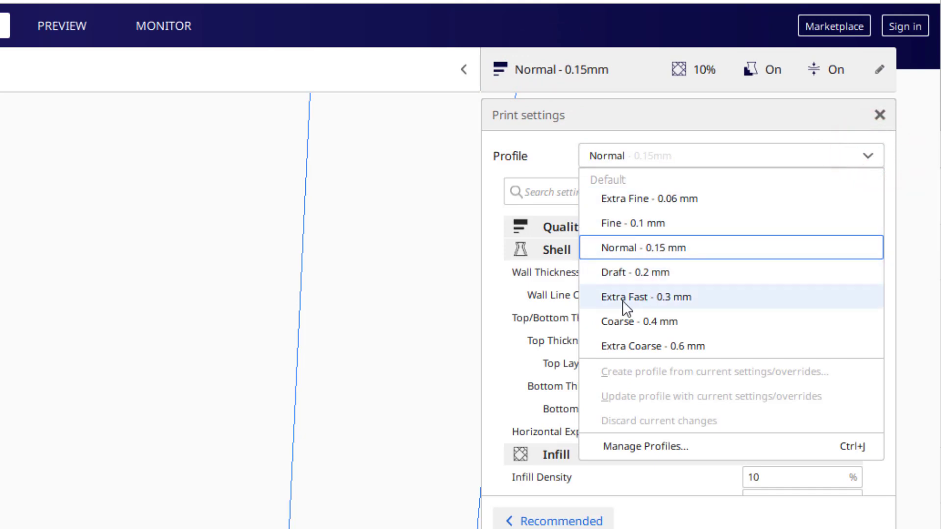
{"action": "left_click", "coordinate": [666, 292]}
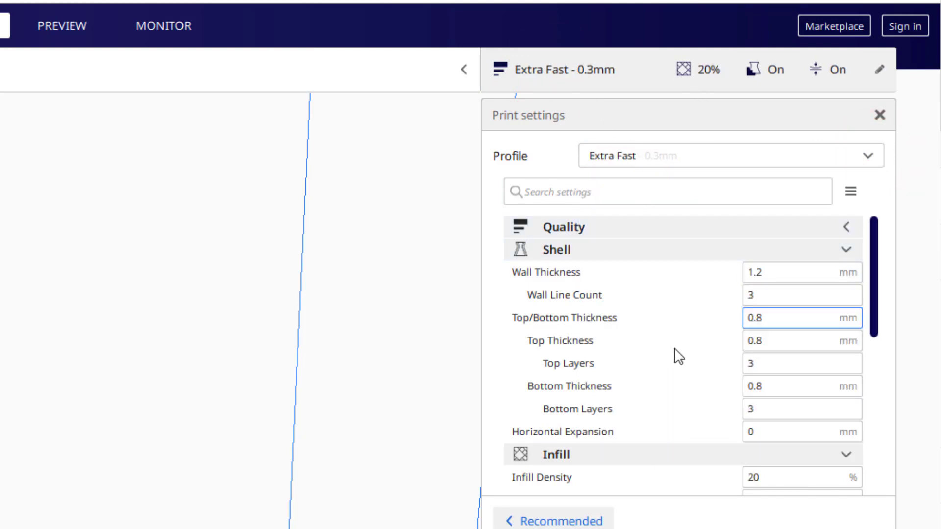
{"action": "double_click", "coordinate": [792, 274]}
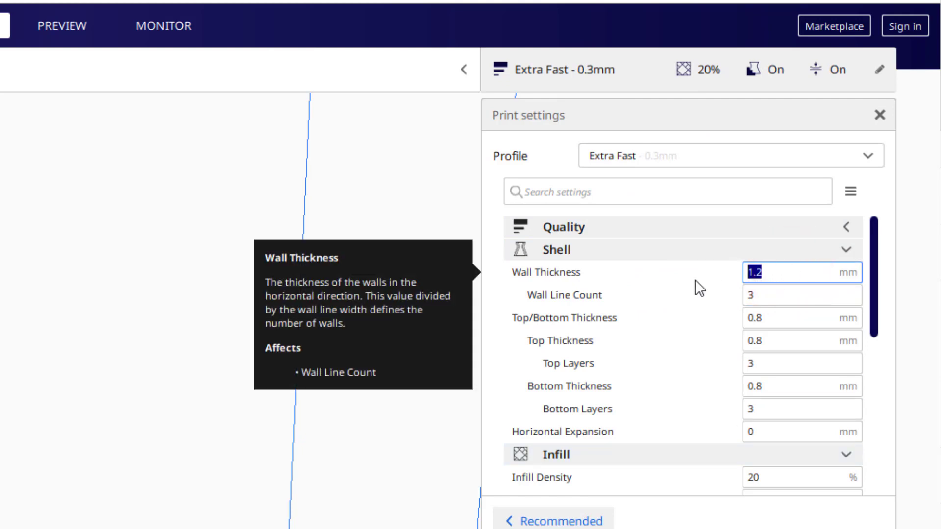
{"action": "type", "text": ".8"}
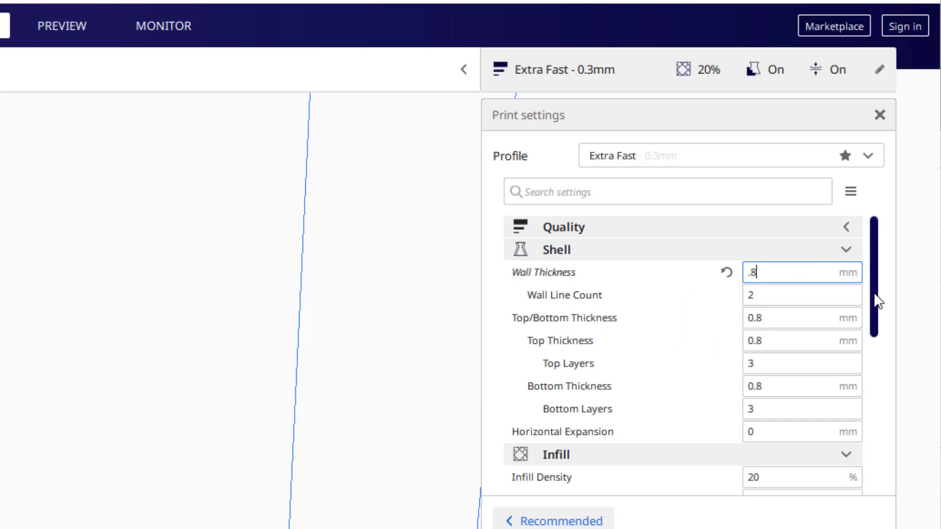
Set Infill Density to 10%
{"action": "left_click_drag", "start_coordinate": [874, 295], "coordinate": [877, 349]}
{"action": "double_click", "coordinate": [804, 372]}
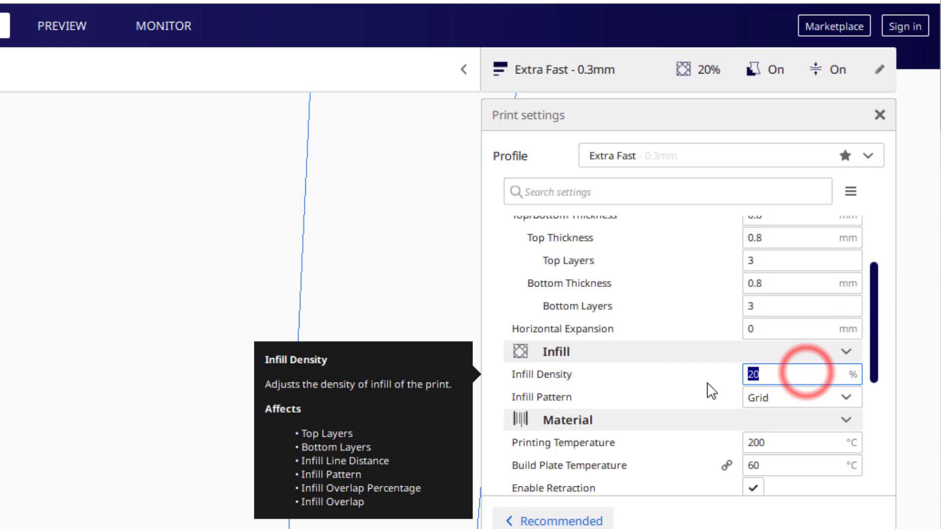
{"action": "type", "text": "10"}
Use Skirt adhesion with Skirt Line Count 4 and Skirt Distance 10 mm
{"action": "scroll", "coordinate": [757, 392], "scroll_direction": "down", "scroll_amount": 3}
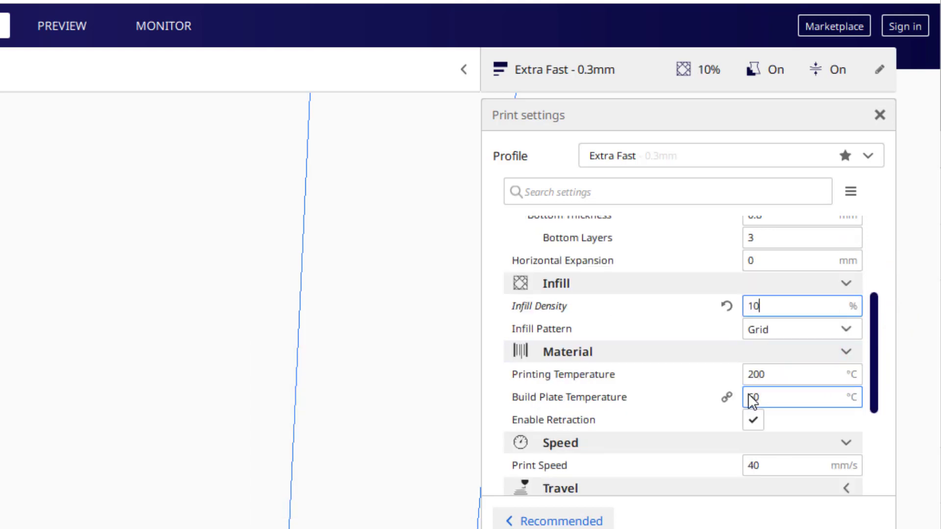
{"action": "scroll", "coordinate": [773, 395], "scroll_direction": "down", "scroll_amount": 3}
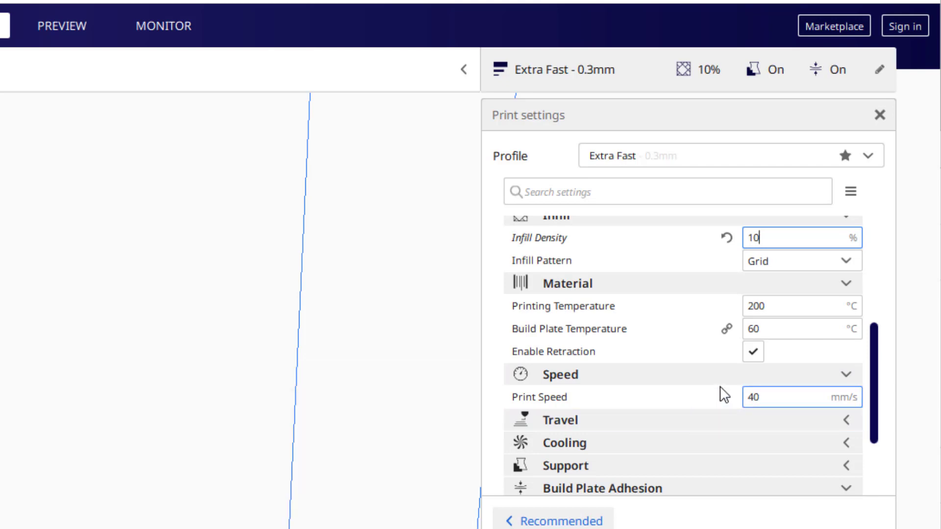
{"action": "scroll", "coordinate": [720, 394], "scroll_direction": "down", "scroll_amount": 3}
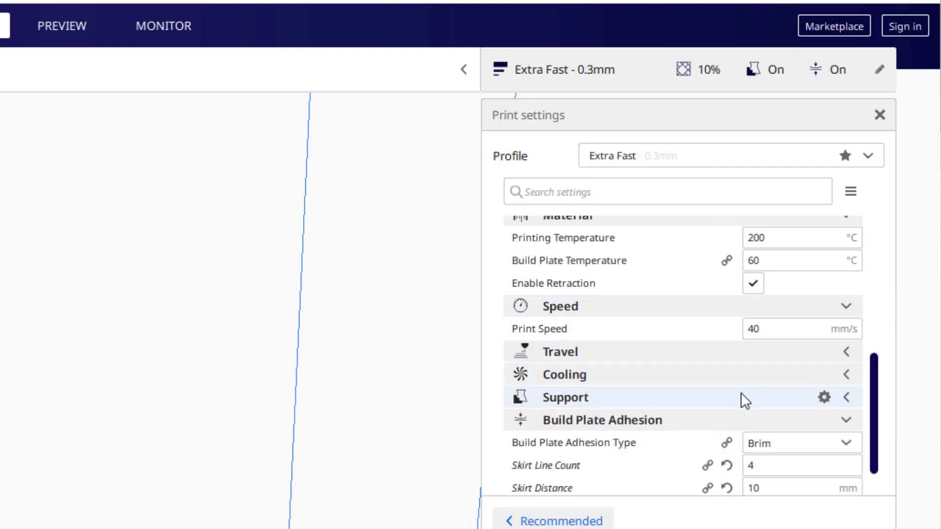
{"action": "scroll", "coordinate": [743, 397], "scroll_direction": "down", "scroll_amount": 2}
{"action": "left_click", "coordinate": [769, 394]}
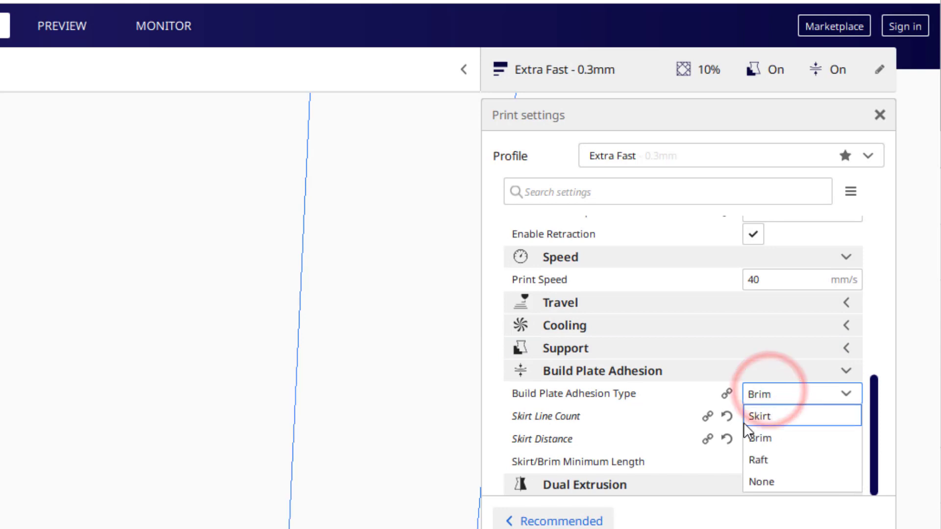
{"action": "left_click", "coordinate": [769, 416]}
{"action": "double_click", "coordinate": [771, 414]}
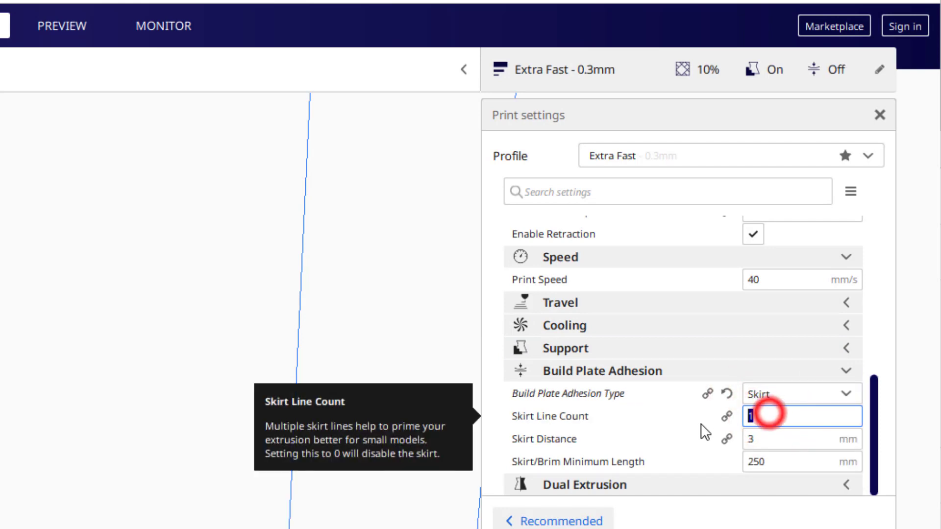
{"action": "type", "text": "4"}
{"action": "double_click", "coordinate": [770, 438]}
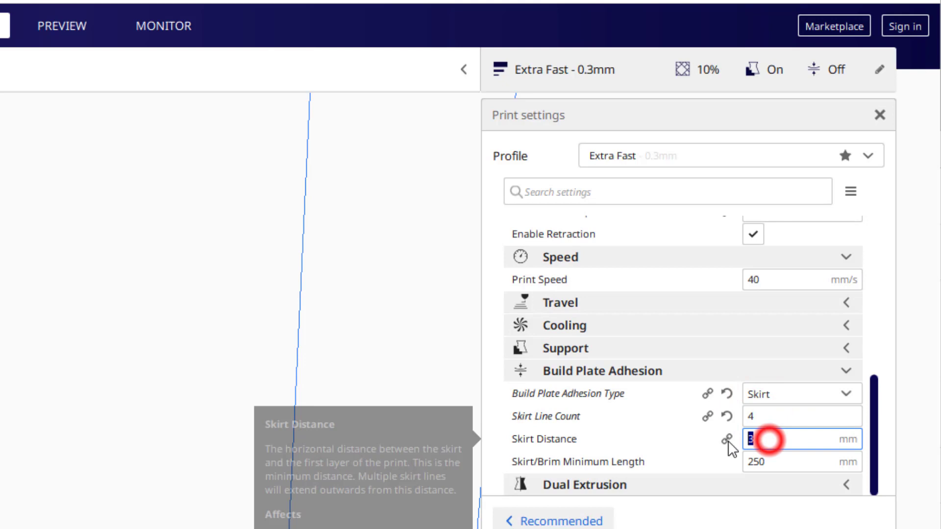
{"action": "type", "text": "10"}
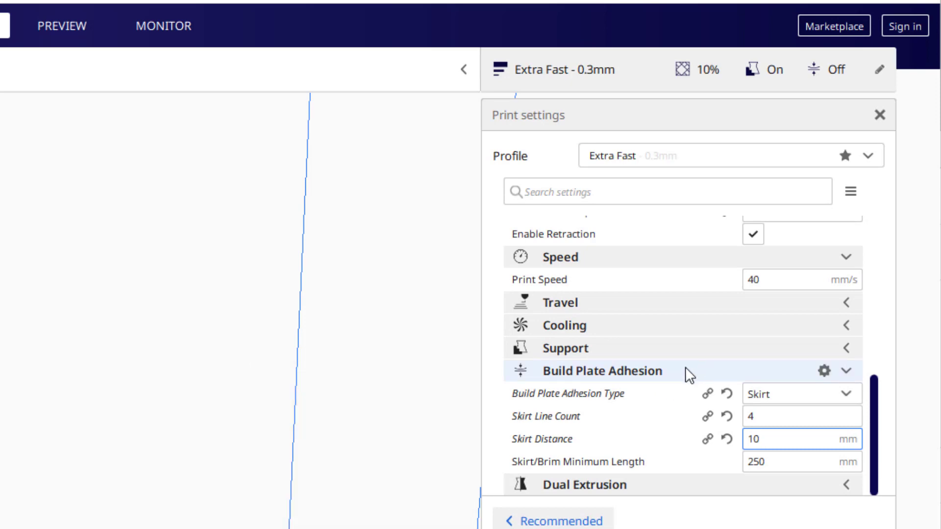
{"action": "left_click", "coordinate": [824, 371]}
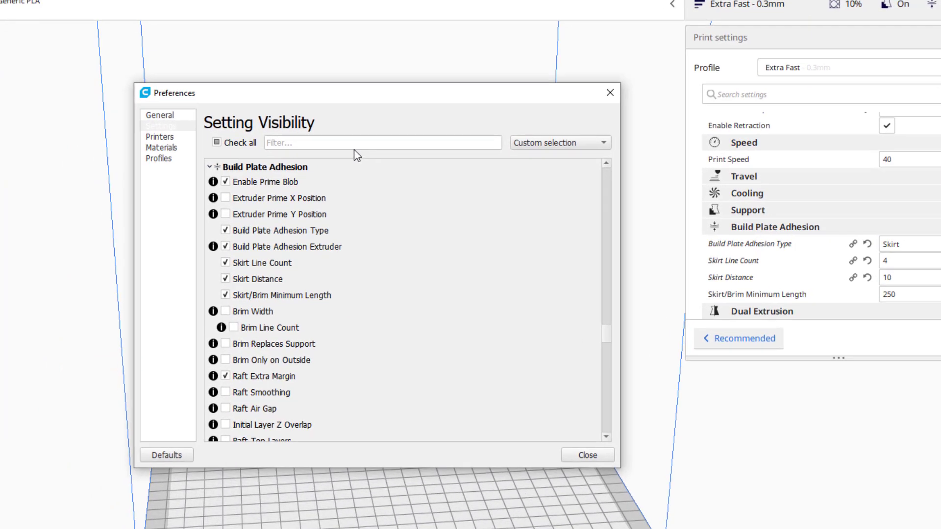
{"action": "left_click", "coordinate": [308, 174]}
{"action": "type", "text": "ski"}
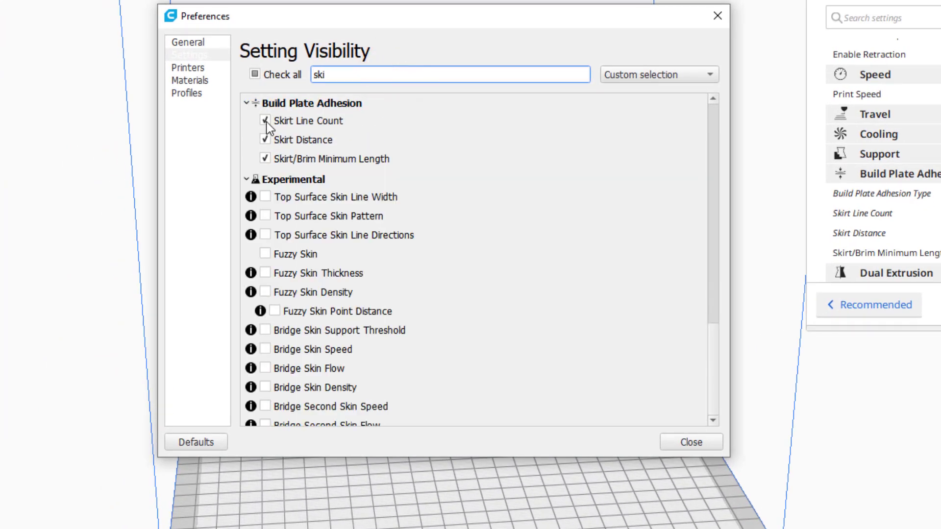
{"action": "left_click", "coordinate": [265, 121]}
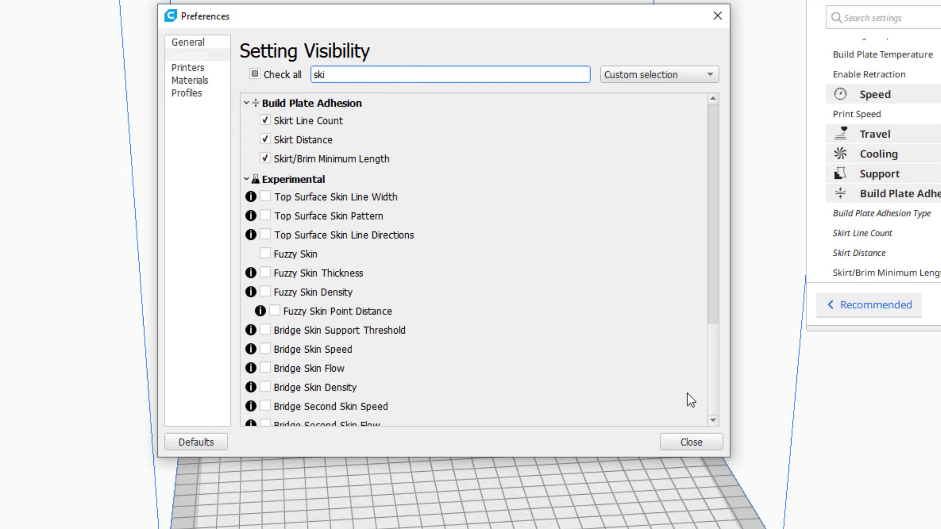
{"action": "left_click", "coordinate": [691, 442]}
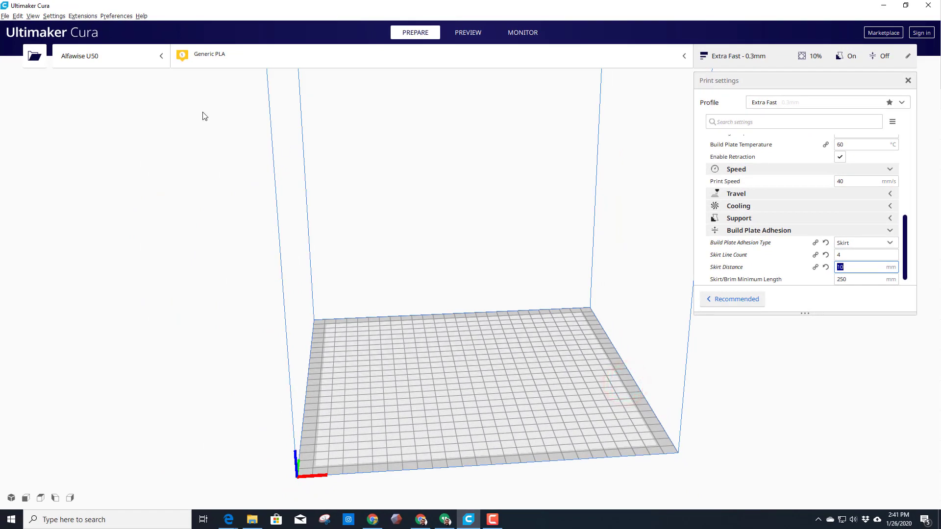
Load 1 cube.stl, save AU30_1 cube.gcode to the removable drive, and eject it
{"action": "left_click", "coordinate": [30, 57]}
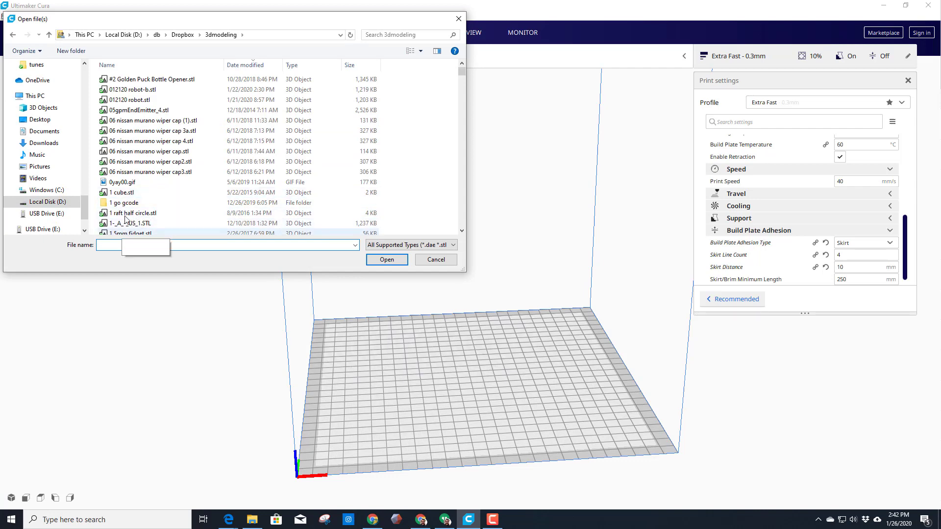
{"action": "double_click", "coordinate": [124, 192]}
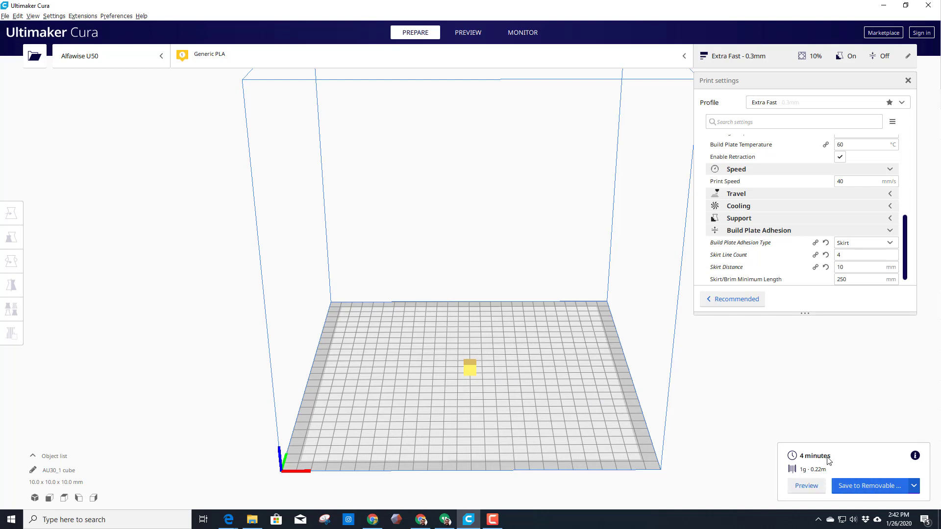
{"action": "left_click", "coordinate": [862, 486]}
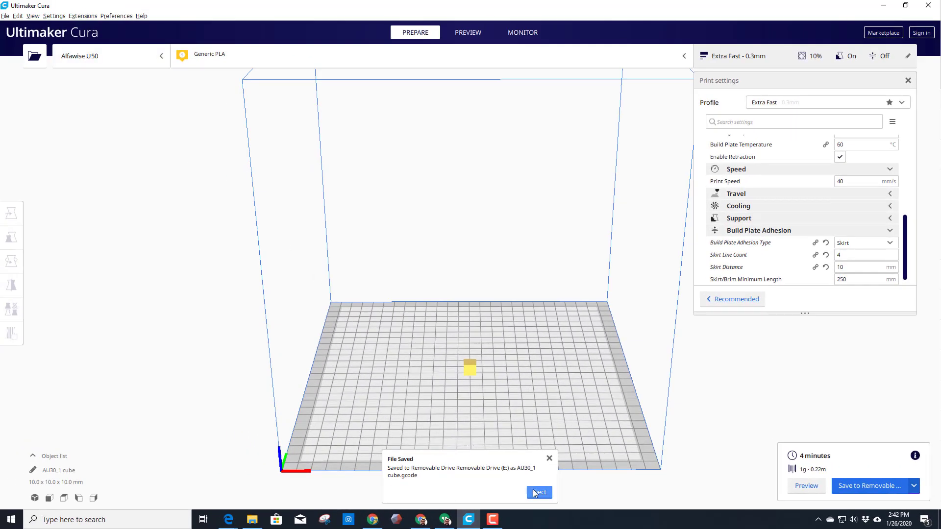
{"action": "left_click", "coordinate": [539, 493]}
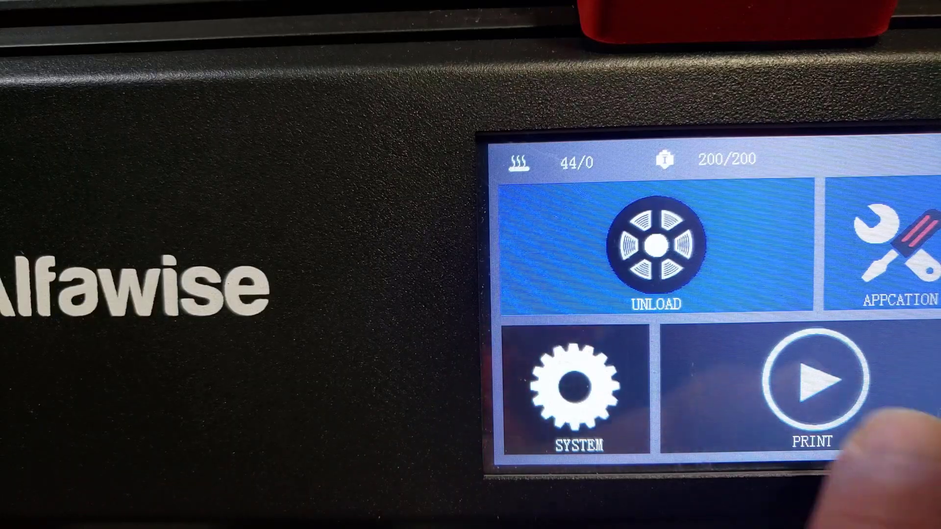
Select AU30_1 cube.gcode from the SD card and confirm to start printing
{"action": "left_click", "coordinate": [816, 380]}
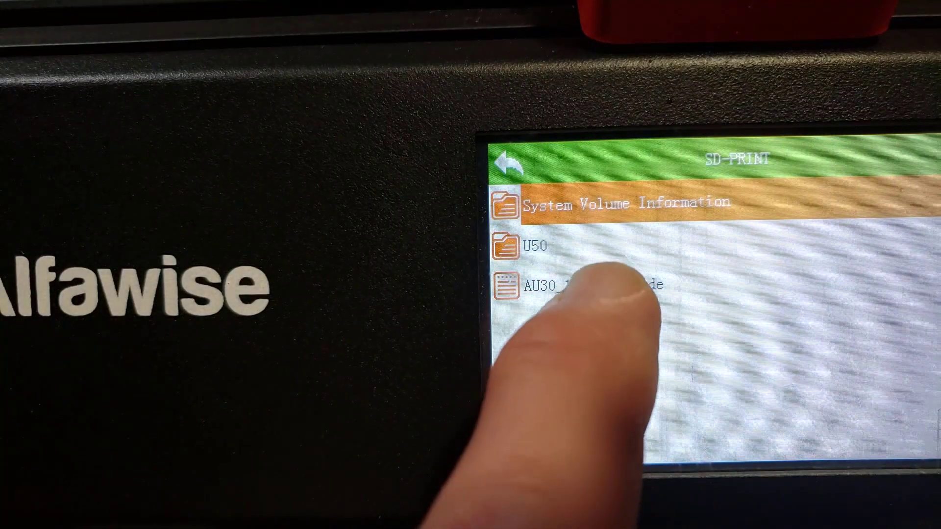
{"action": "left_click", "coordinate": [598, 284]}
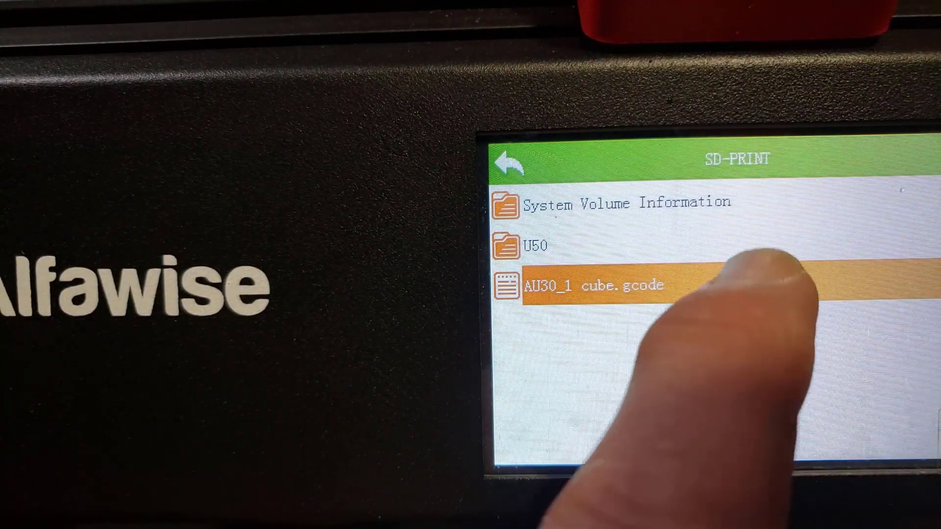
{"action": "left_click", "coordinate": [765, 275]}
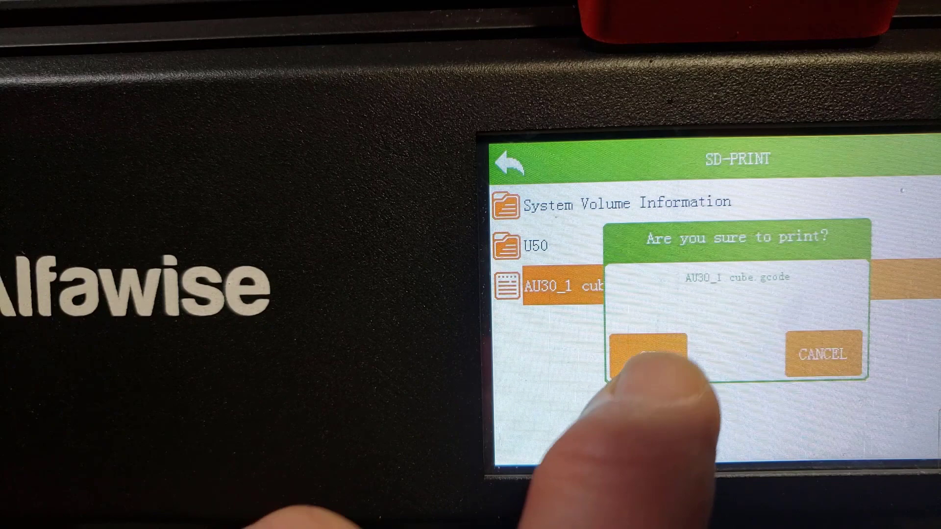
{"action": "left_click", "coordinate": [666, 343]}
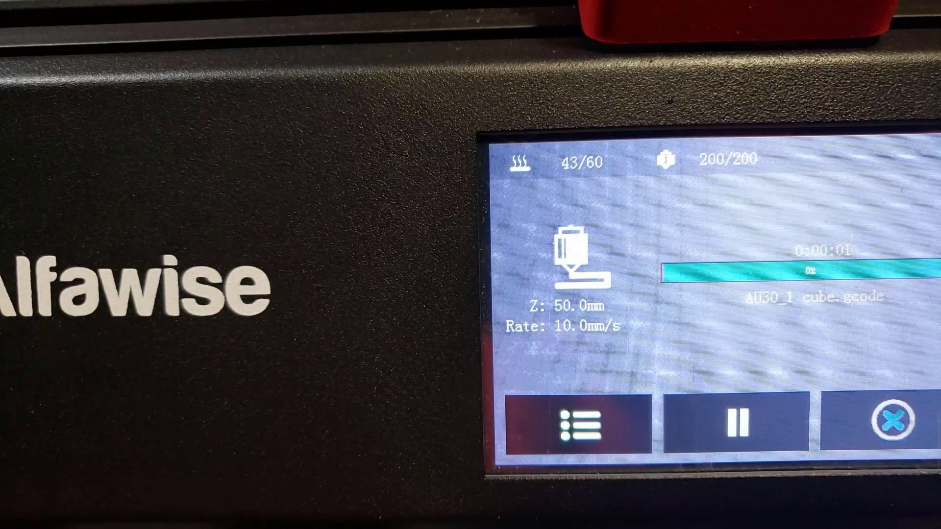